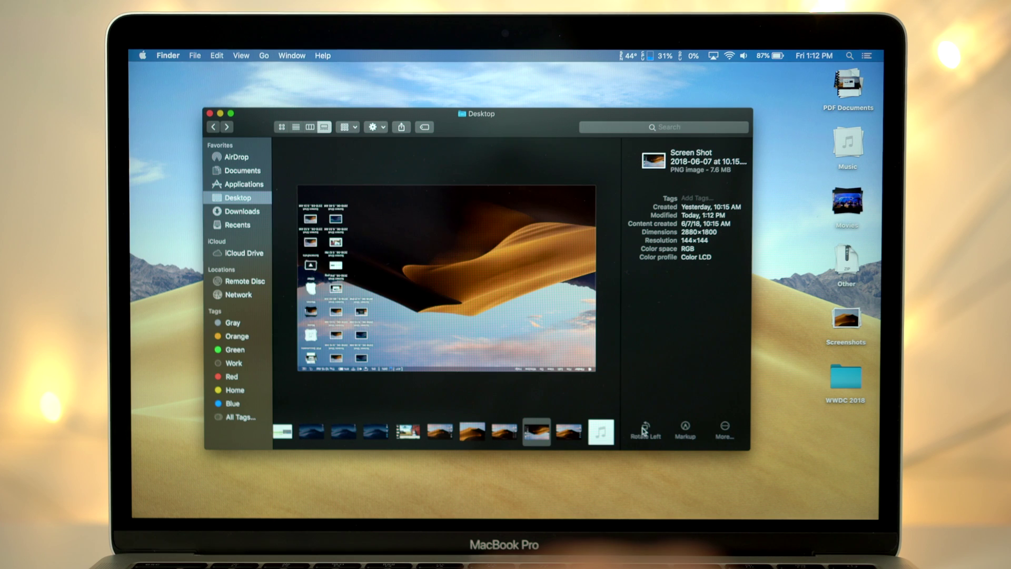
# Rotate the screenshot a quarter turn and back upright, then open it for markup.
pyautogui.click(644, 430)
pyautogui.click(643, 430)
pyautogui.click(689, 431)
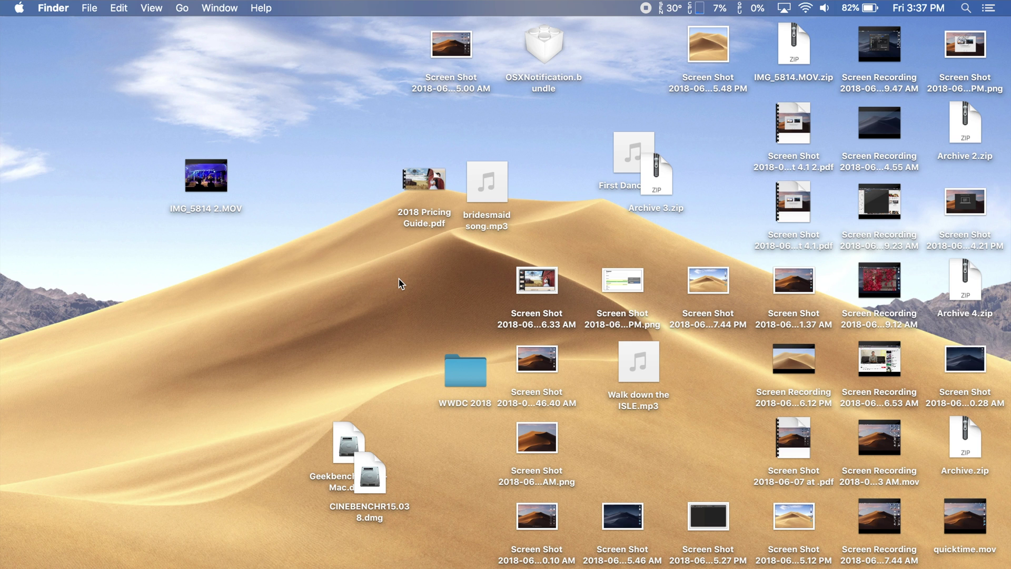
# Enable View > Use Stacks so desktop files gather into kind-based stacks.
pyautogui.click(151, 8)
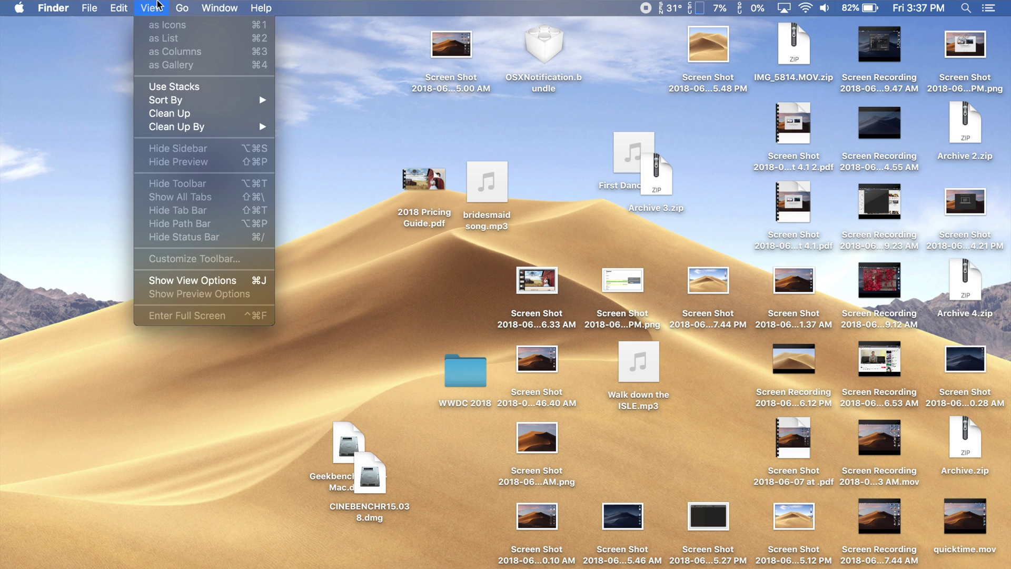
pyautogui.click(181, 86)
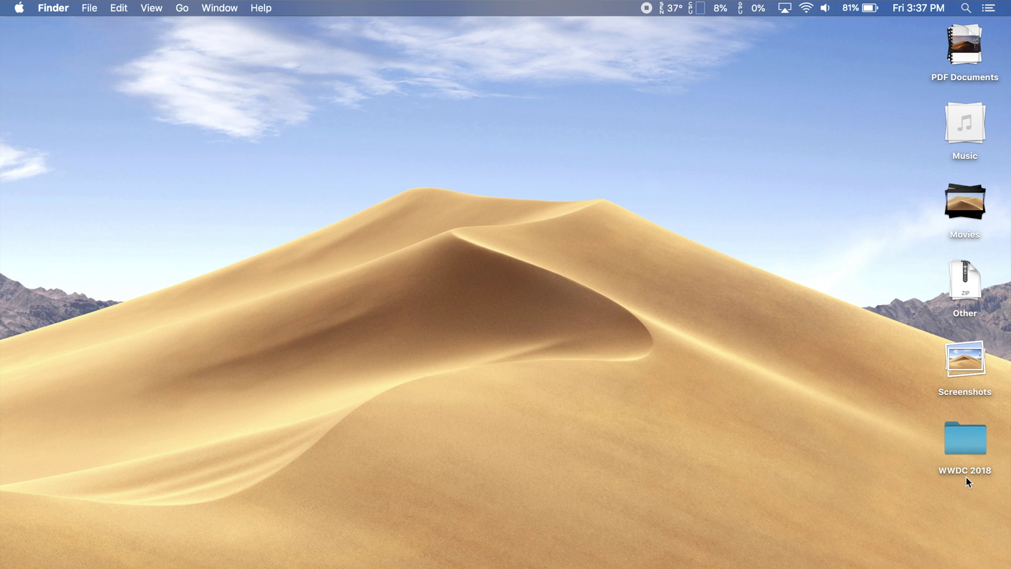
# Add an untitled desktop folder, move IMG_5814 copy.MOV from Downloads, and drag out a Feb 11 photo.
pyautogui.rightClick(875, 453)
pyautogui.click(849, 468)
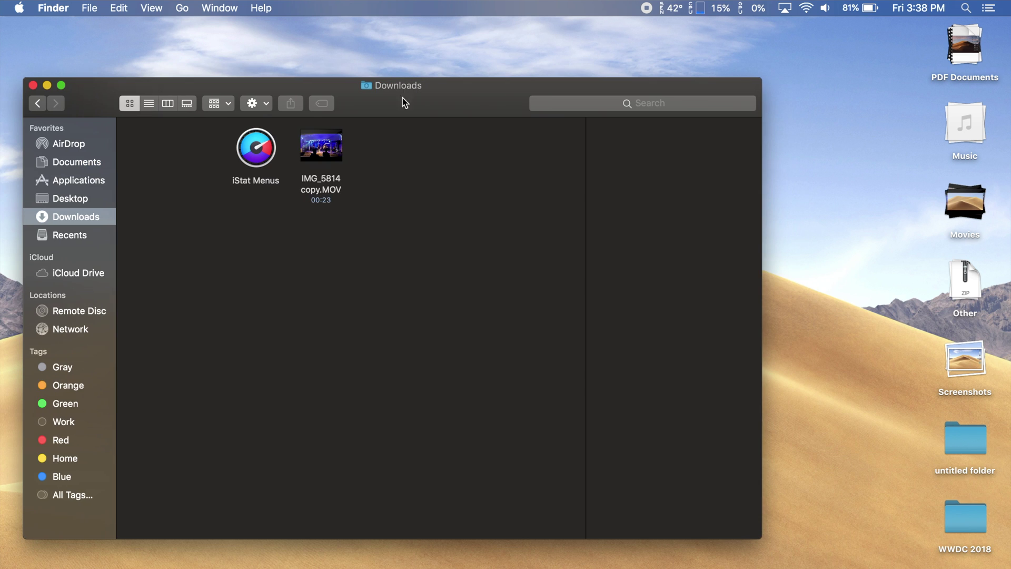
pyautogui.click(331, 171)
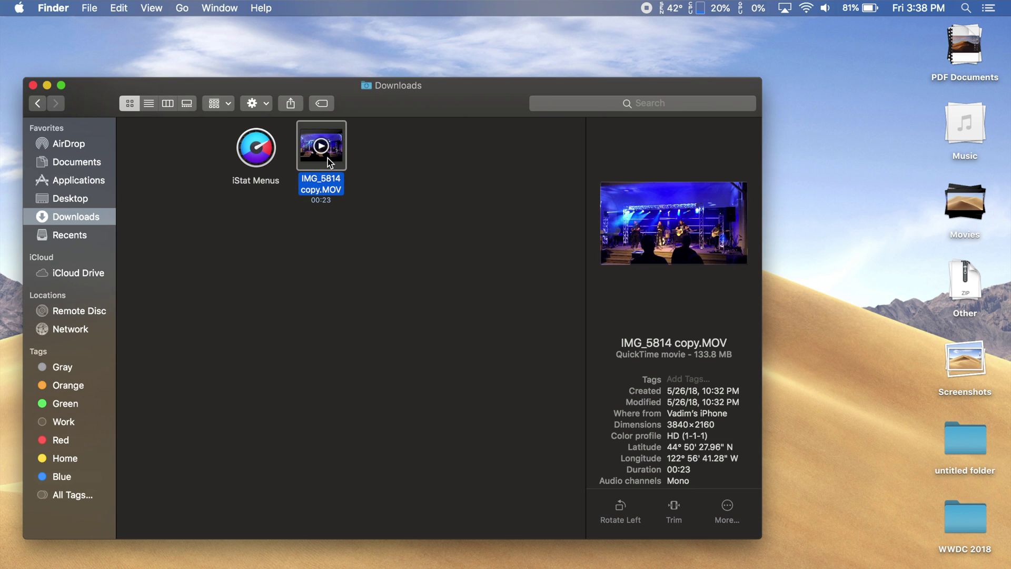
pyautogui.moveTo(328, 158); pyautogui.dragTo(845, 238)
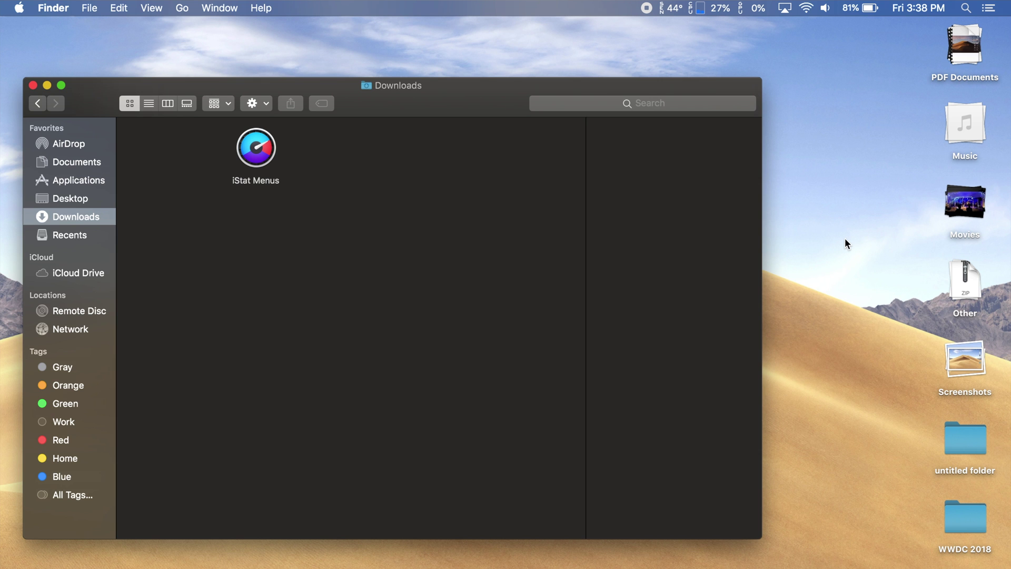
pyautogui.click(33, 85)
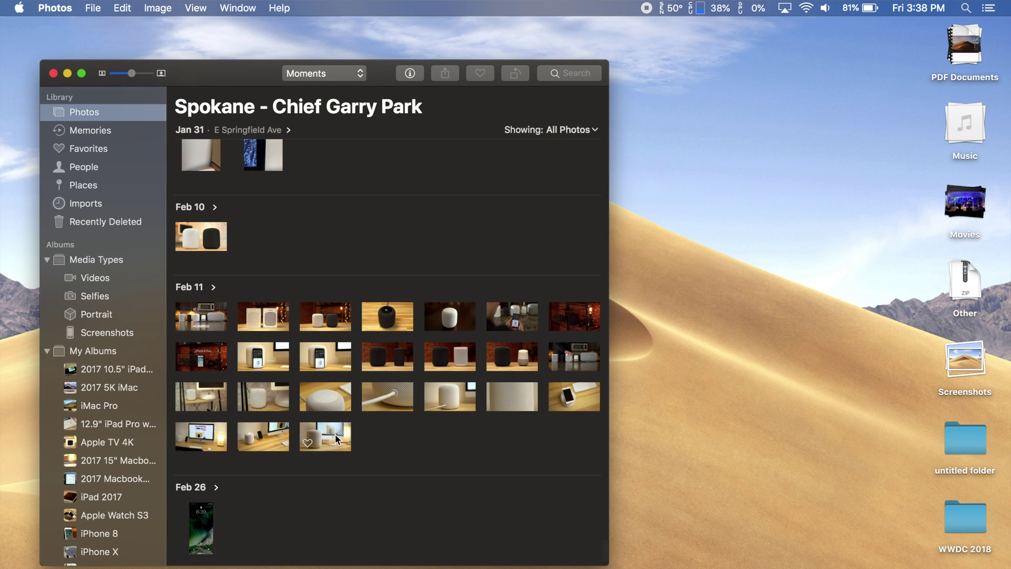
pyautogui.moveTo(335, 434); pyautogui.dragTo(855, 260)
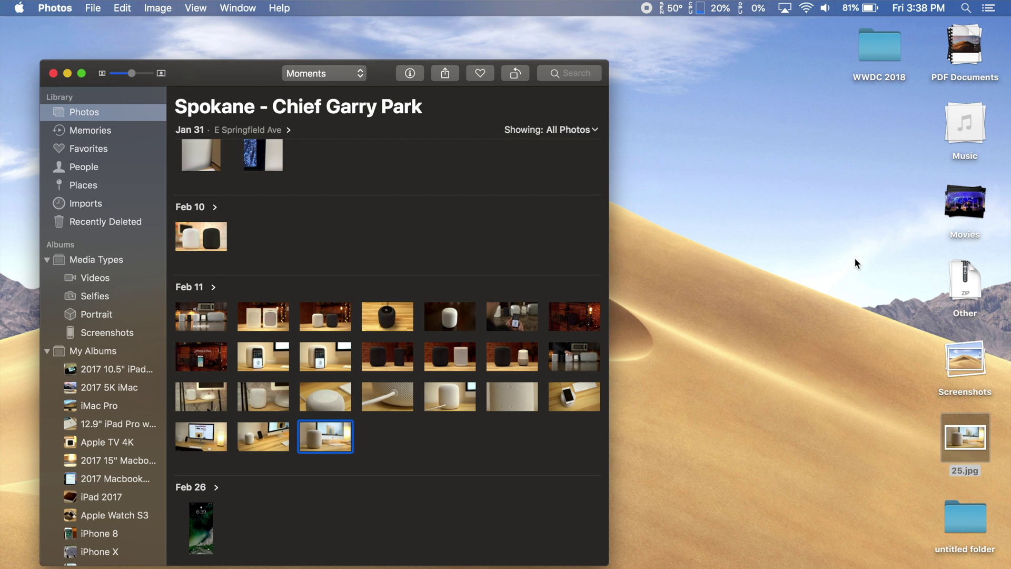
# Drag the Feb 11 photo out again as 25 2.jpg and expand the new Images stack.
pyautogui.click(909, 441)
pyautogui.moveTo(345, 436); pyautogui.dragTo(921, 438)
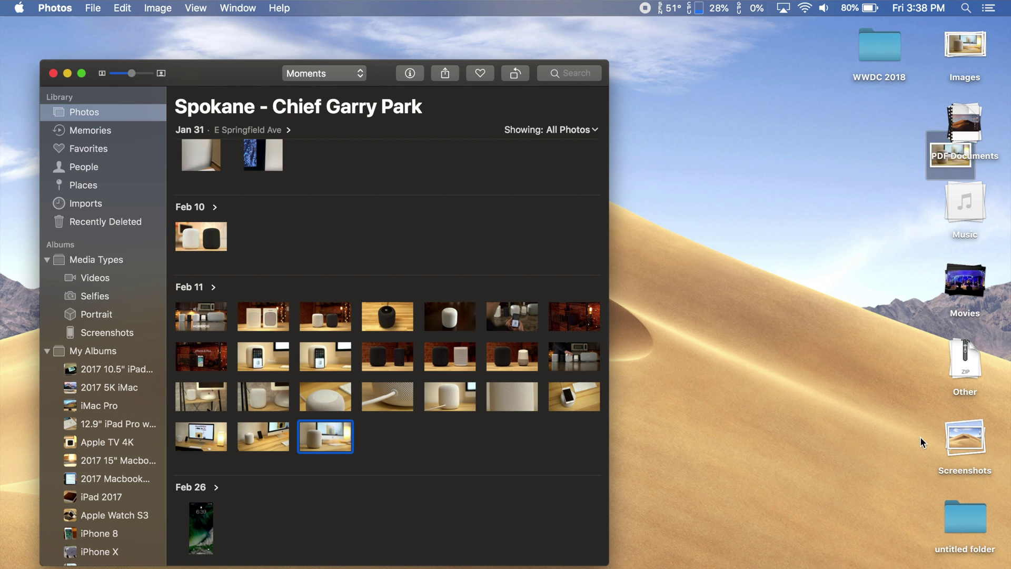
pyautogui.click(968, 50)
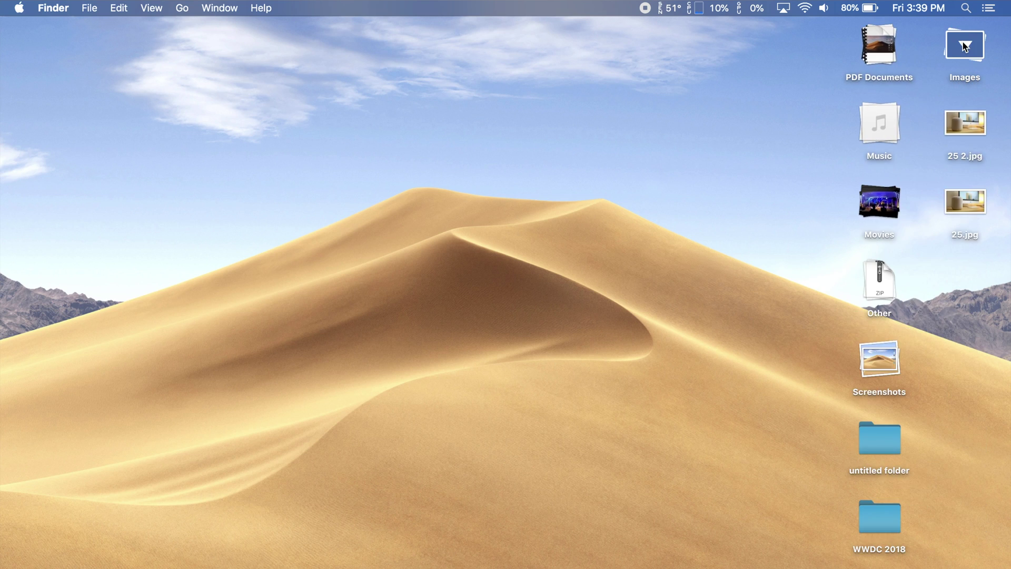
# Expand and collapse the PDF Documents, Music and Movies stacks in turn.
pyautogui.click(949, 130)
pyautogui.click(949, 131)
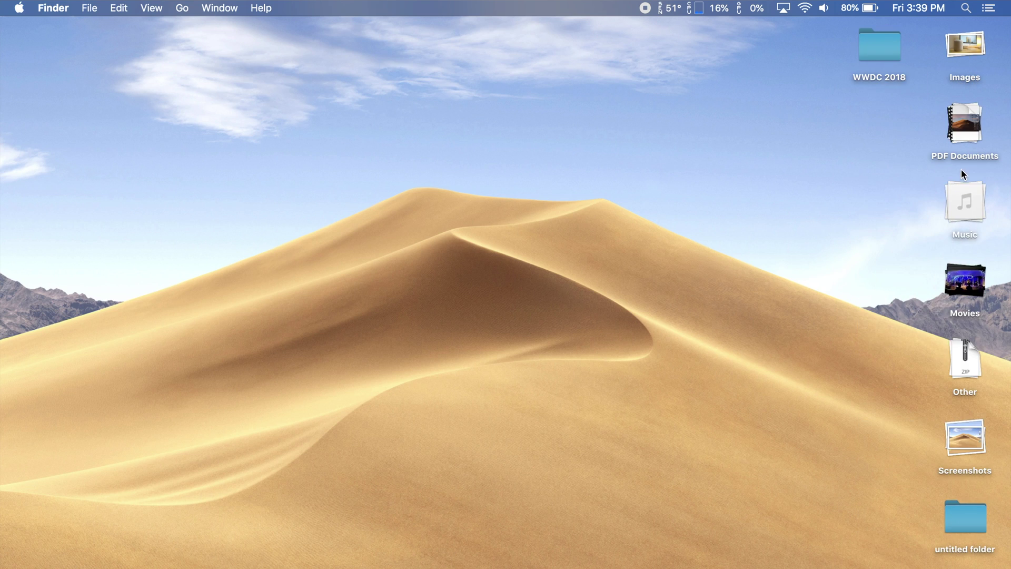
pyautogui.click(964, 200)
pyautogui.click(964, 189)
pyautogui.click(965, 281)
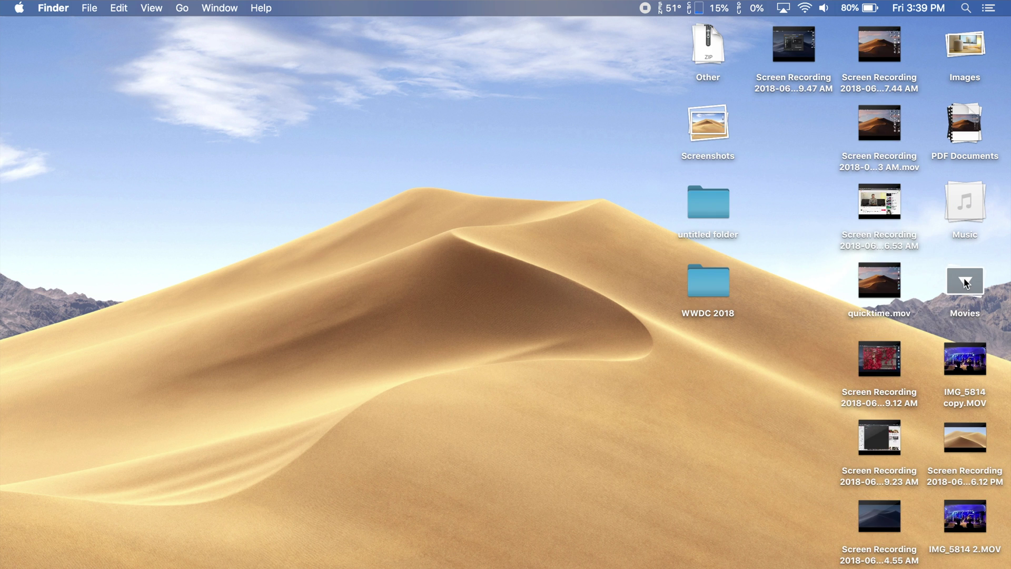
pyautogui.click(963, 277)
# Open and close the WWDC 2018 folder, then expand and collapse the Movies stack.
pyautogui.click(884, 57)
pyautogui.doubleClick(884, 57)
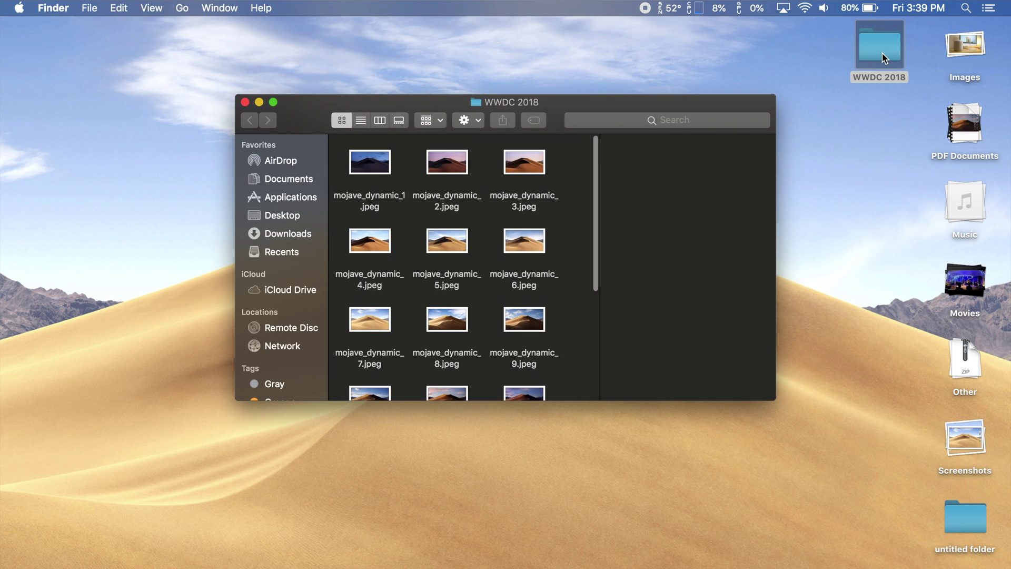
pyautogui.click(245, 102)
pyautogui.click(960, 266)
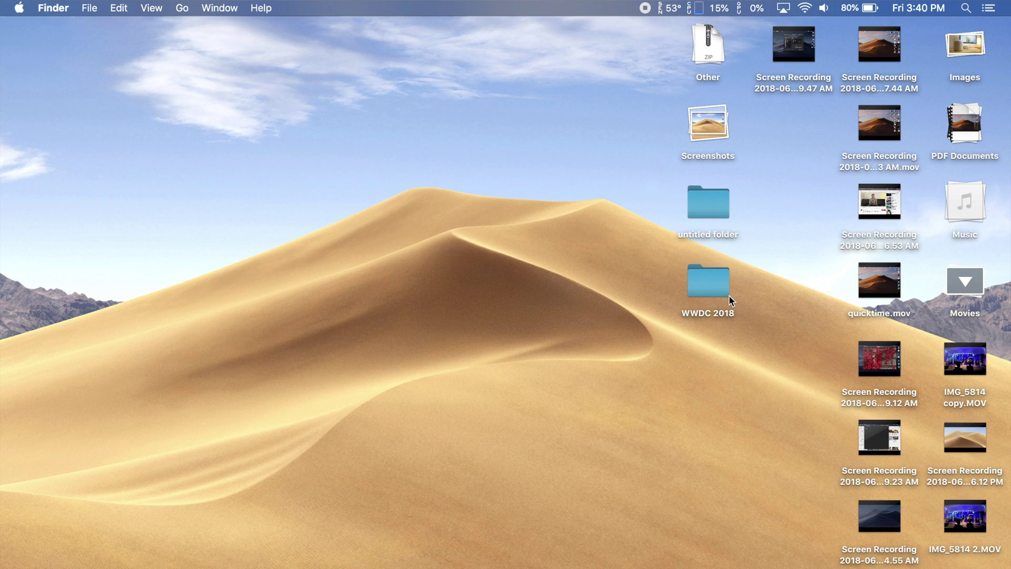
pyautogui.click(975, 282)
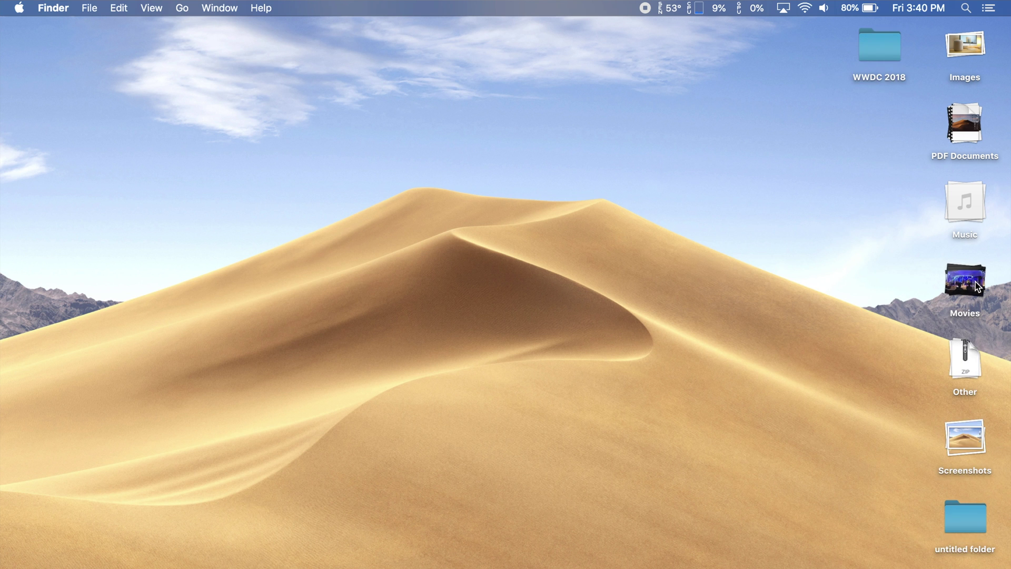
# Expand the Images, PDF Documents, Music, Movies, Other and Screenshots stacks one after another.
pyautogui.click(965, 45)
pyautogui.click(879, 44)
pyautogui.click(798, 46)
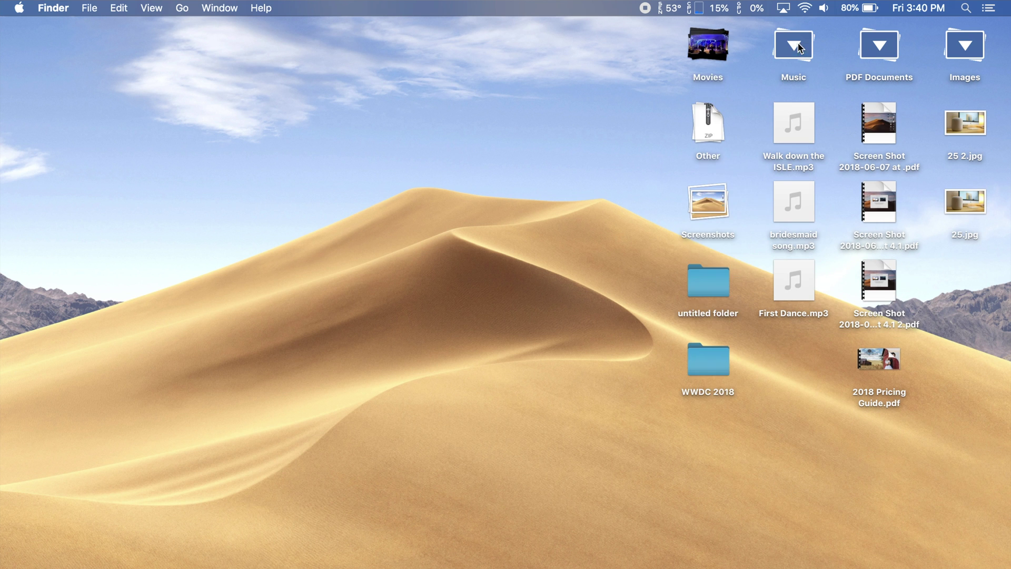
pyautogui.click(707, 43)
pyautogui.click(537, 44)
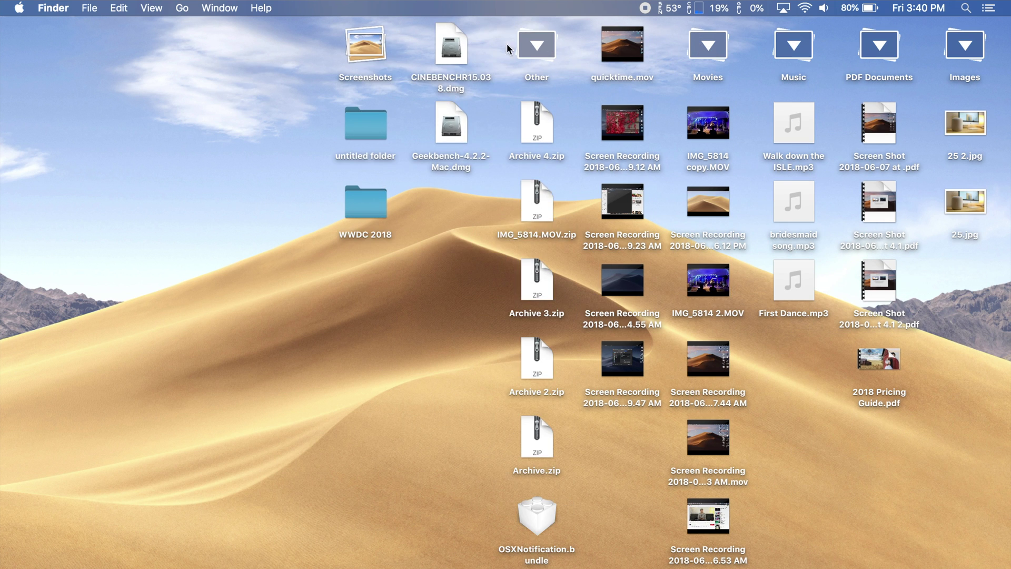
pyautogui.click(375, 47)
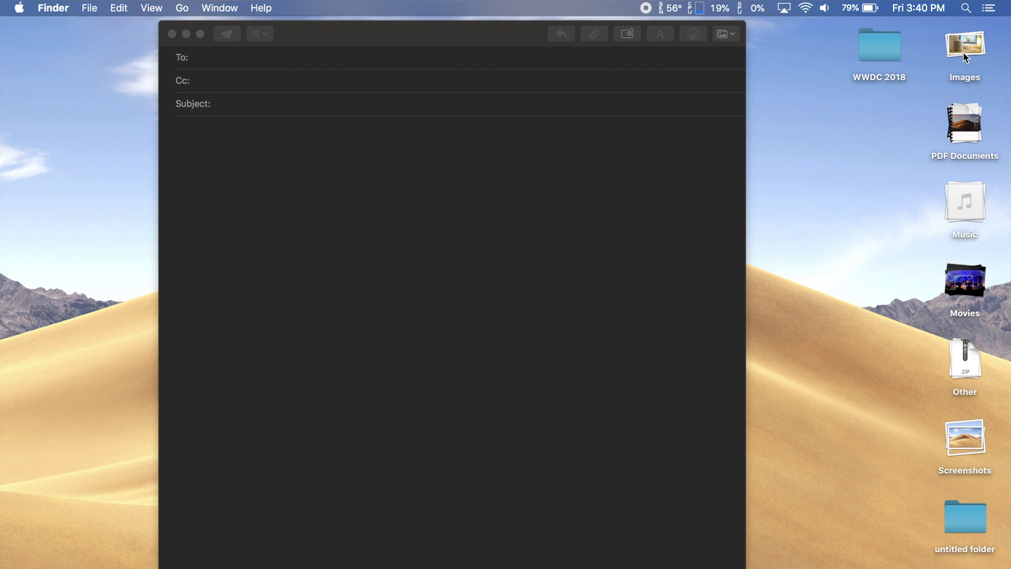
# Insert 25 2.jpg into the Mail message body, then bring up the desktop's stack options.
pyautogui.moveTo(962, 122); pyautogui.dragTo(537, 187)
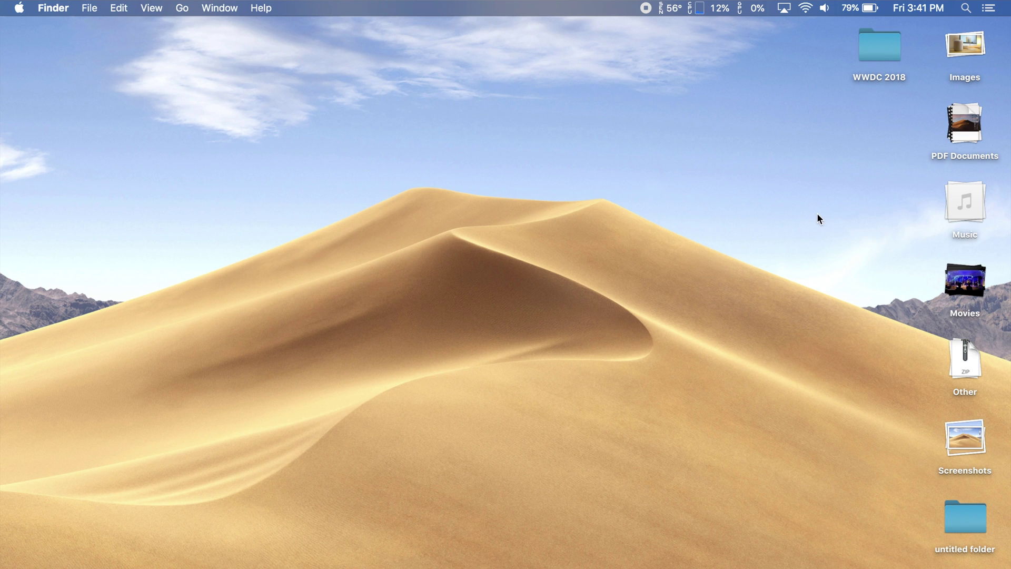
pyautogui.rightClick(817, 212)
pyautogui.moveTo(870, 320)
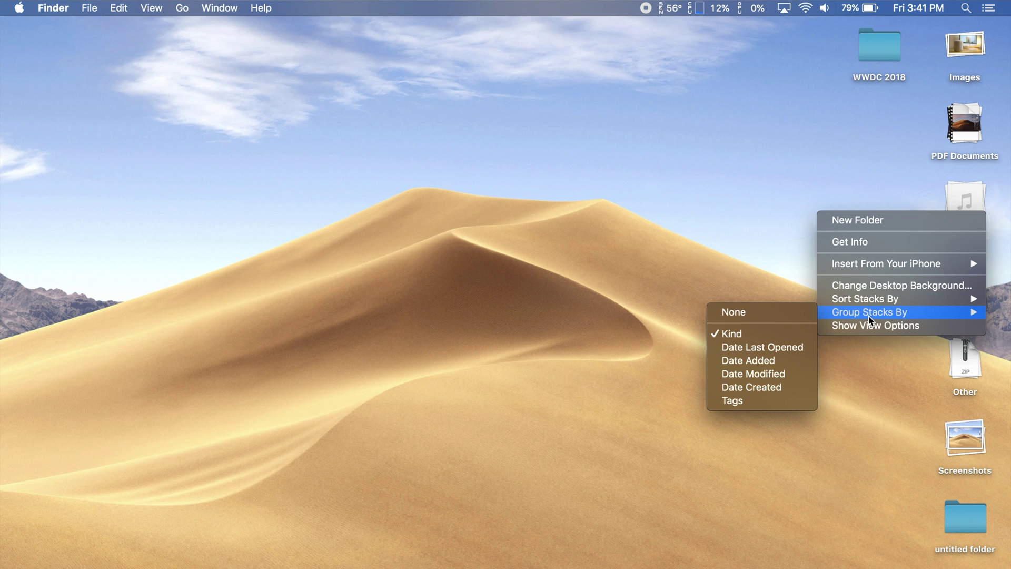
pyautogui.click(757, 389)
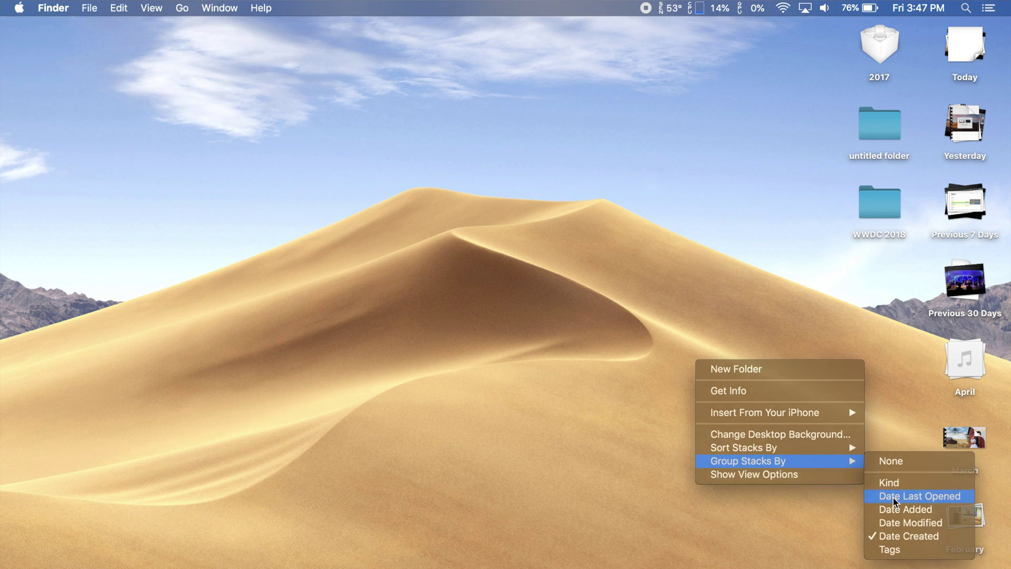
pyautogui.click(892, 496)
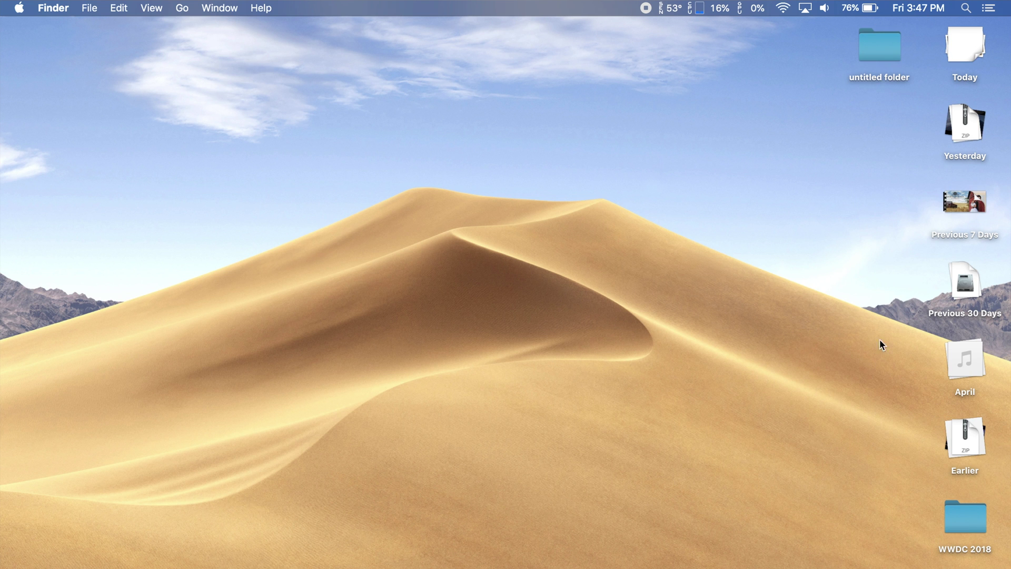
pyautogui.click(977, 35)
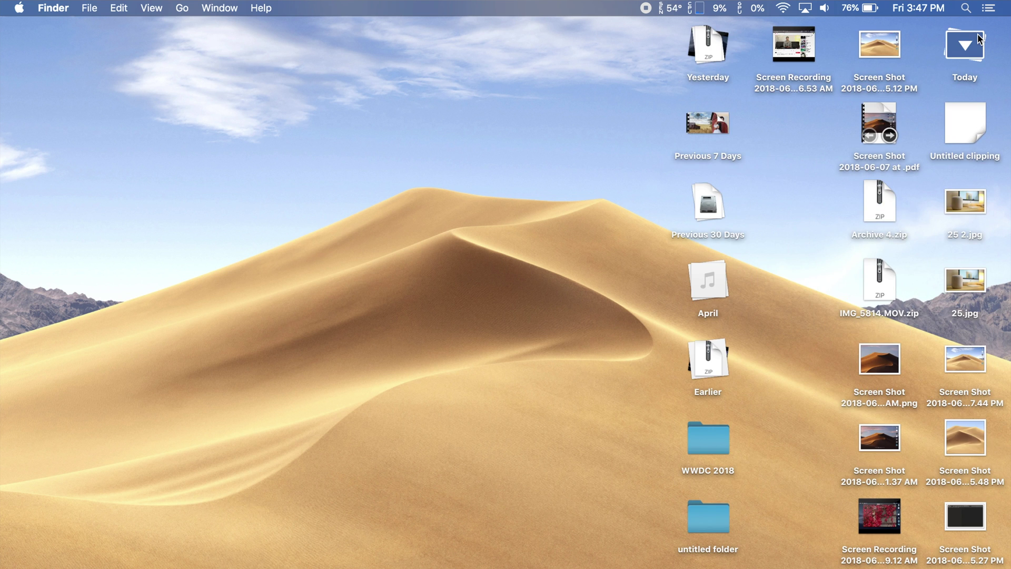
pyautogui.click(974, 38)
pyautogui.click(968, 34)
pyautogui.rightClick(837, 245)
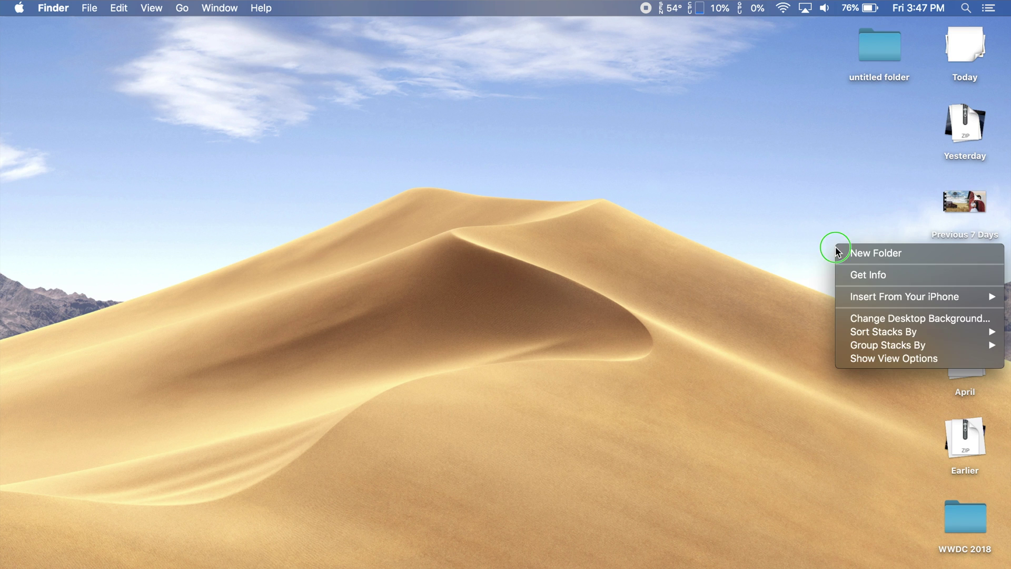
pyautogui.moveTo(880, 345)
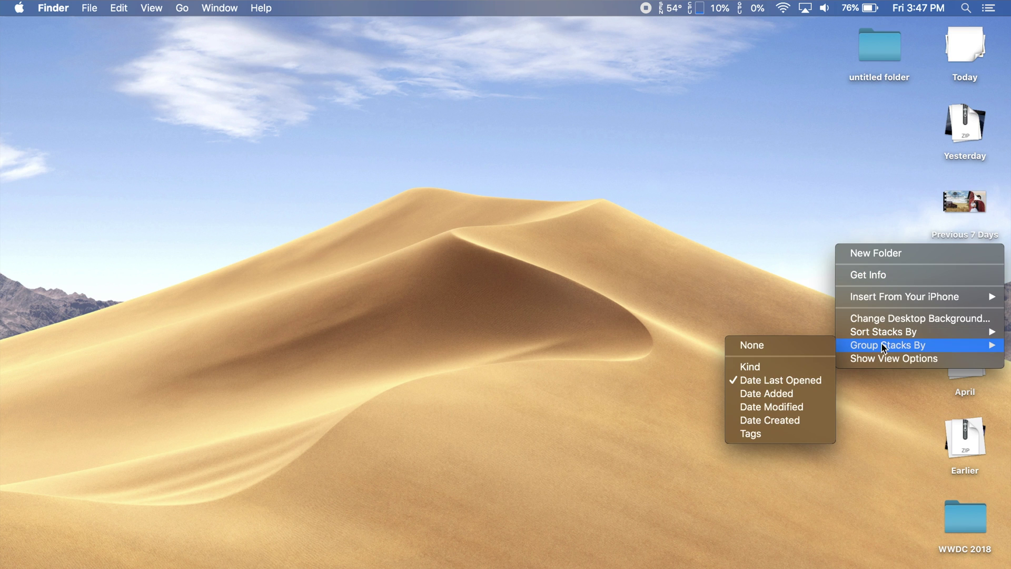
pyautogui.click(765, 435)
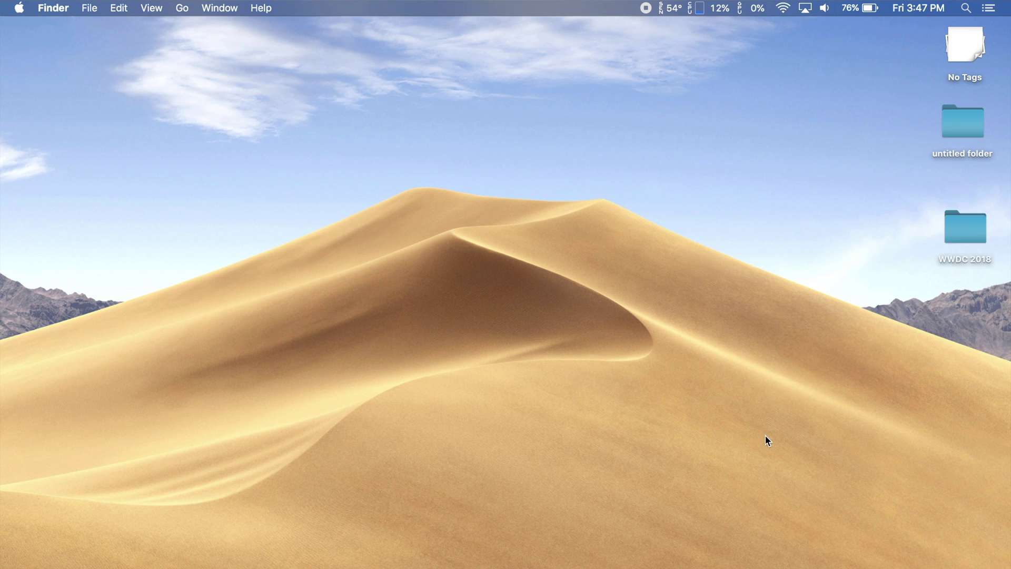
pyautogui.rightClick(839, 210)
pyautogui.moveTo(822, 307)
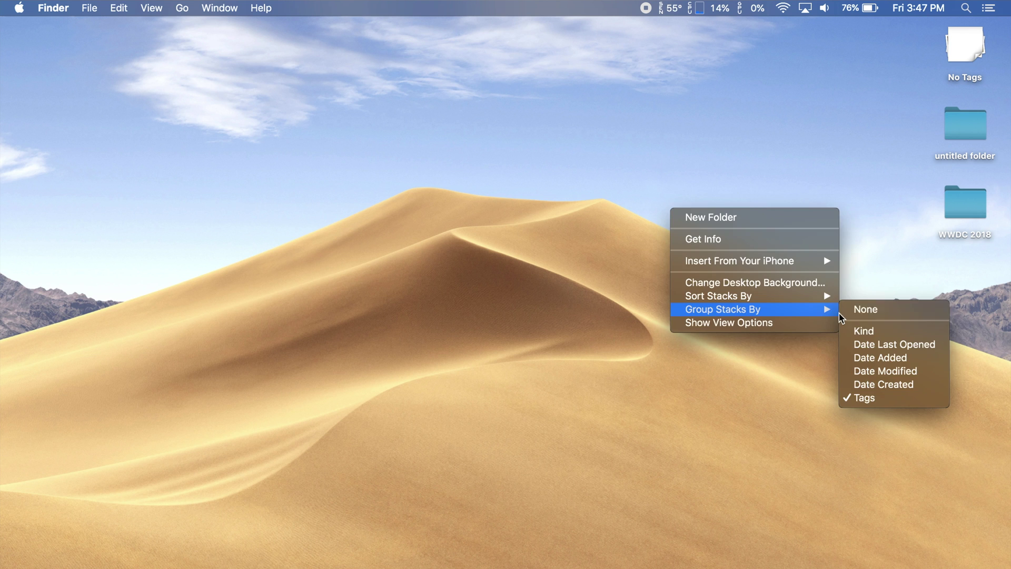
pyautogui.click(857, 330)
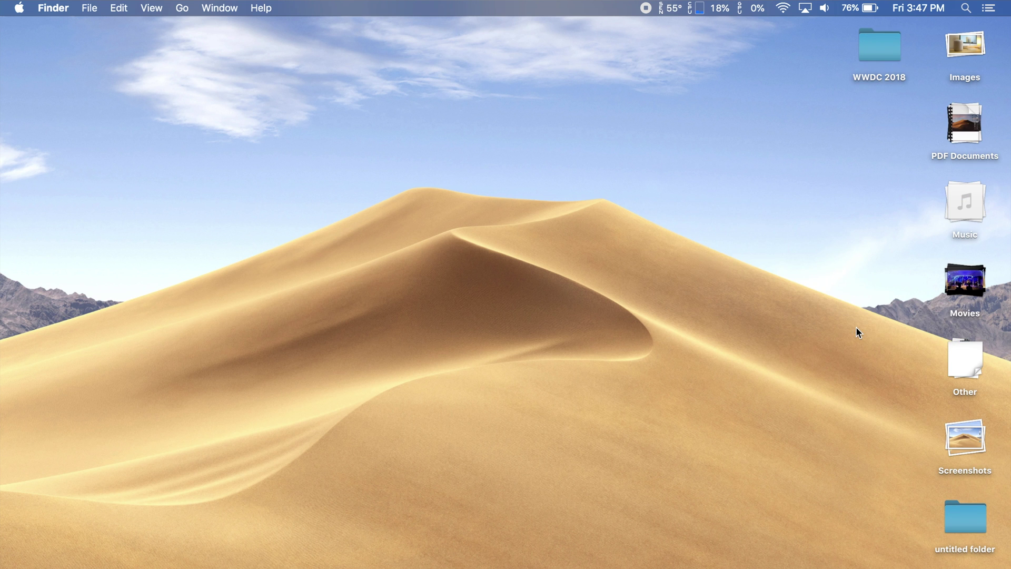
# Sort the desktop stacks by Date Last Opened.
pyautogui.rightClick(856, 248)
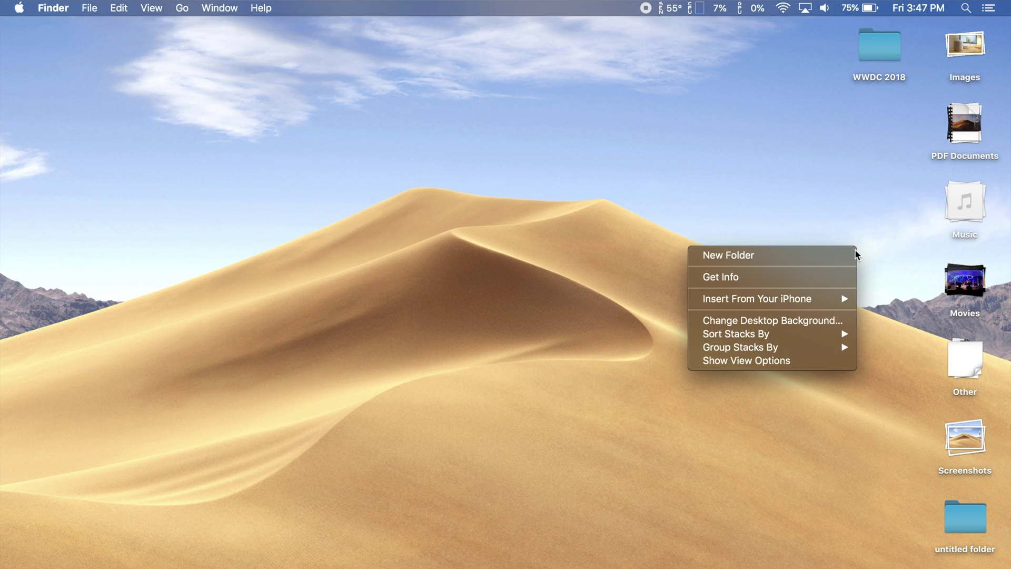
pyautogui.moveTo(797, 334)
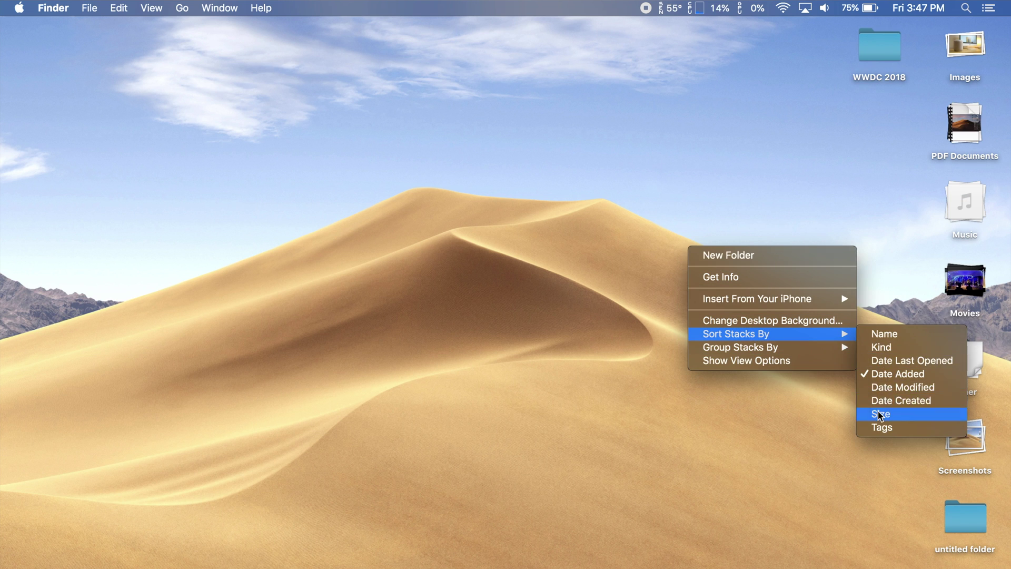
pyautogui.click(918, 360)
# Expand the Screenshots stack, view one screenshot in Preview, and close it.
pyautogui.click(962, 280)
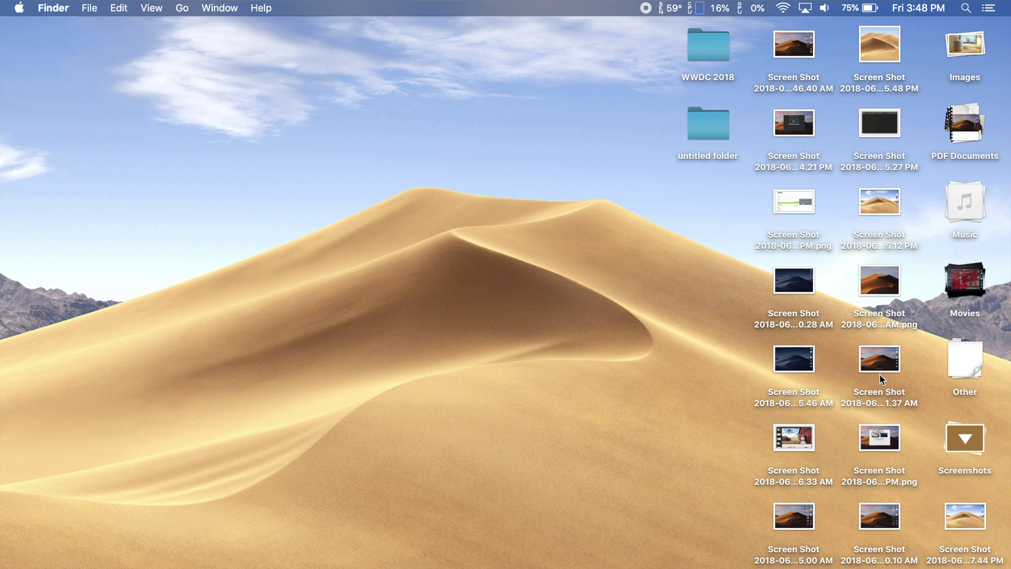
pyautogui.doubleClick(873, 357)
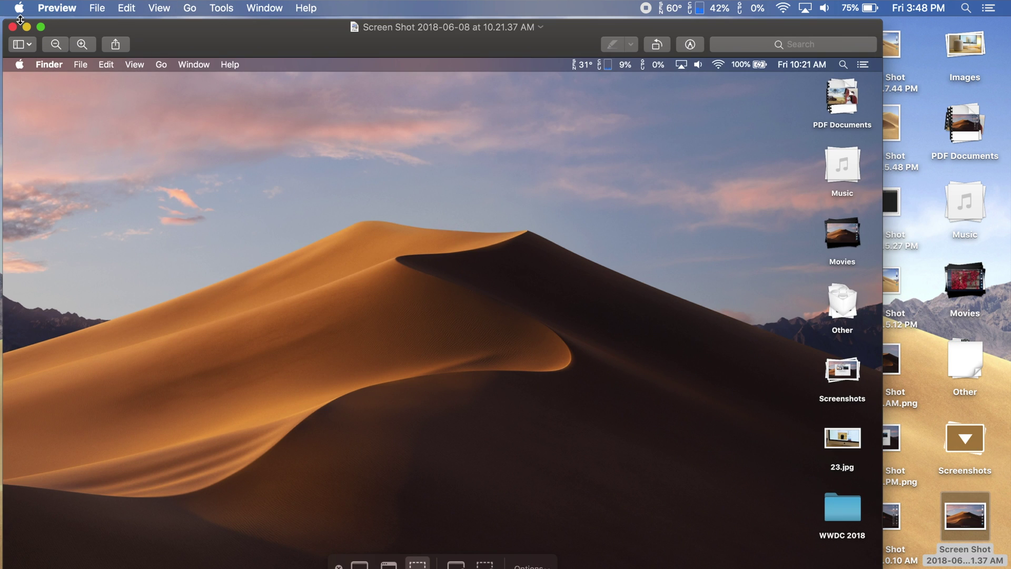
pyautogui.click(12, 26)
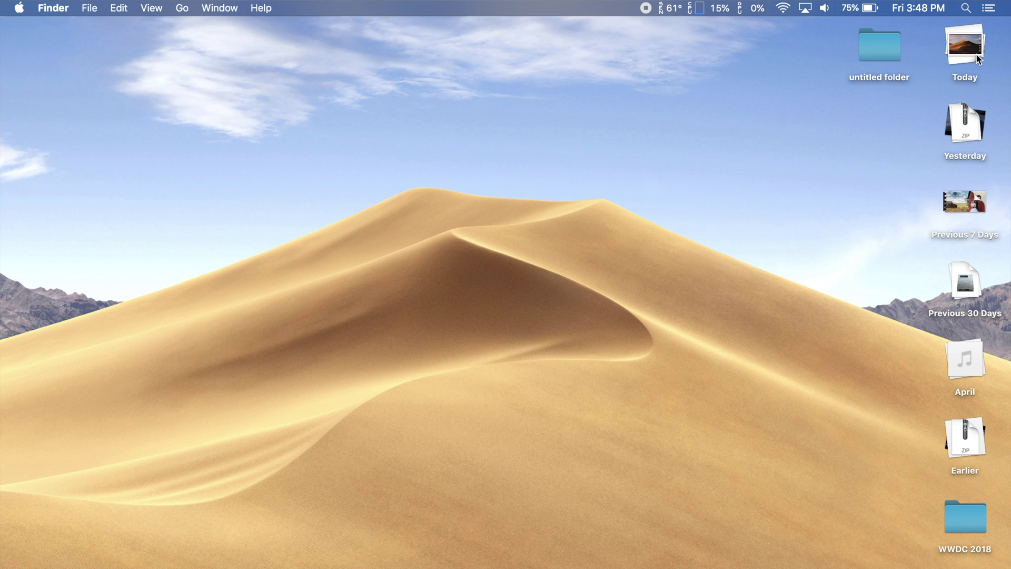
# Change Sort Stacks By to Kind, then bring up actions for the Movies stack.
pyautogui.rightClick(792, 228)
pyautogui.moveTo(842, 313)
pyautogui.click(780, 329)
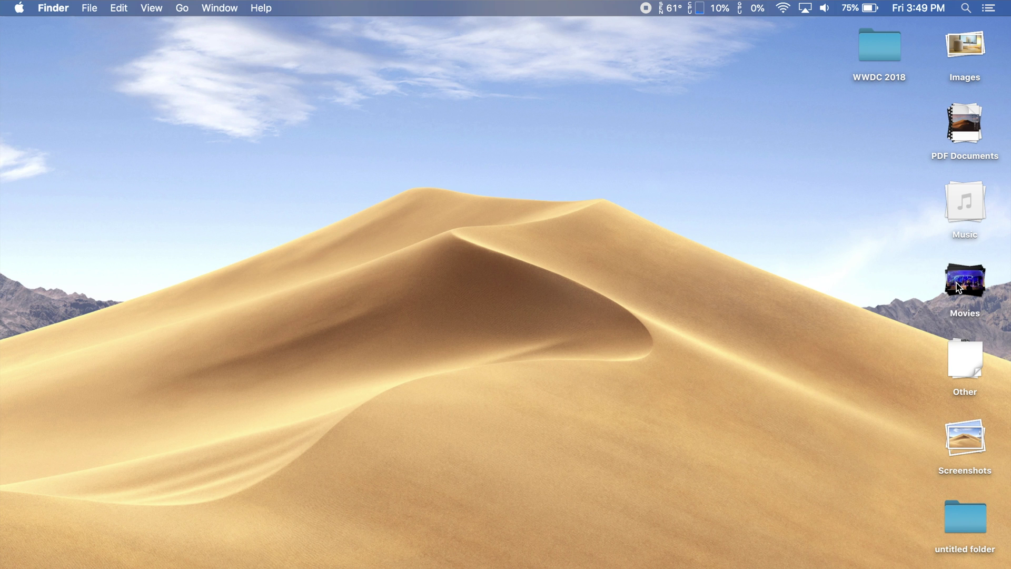
pyautogui.rightClick(956, 283)
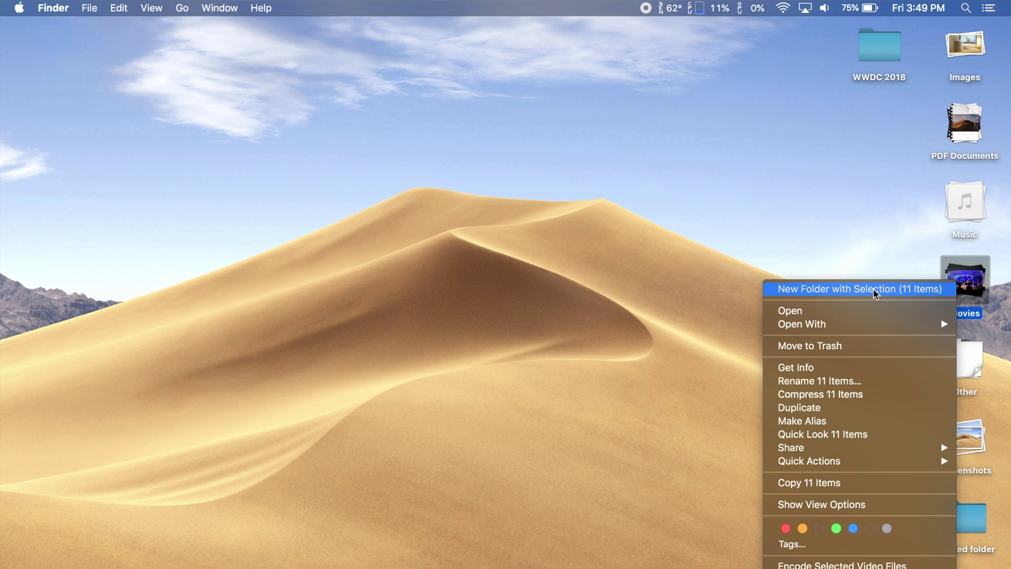
# Browse the Share and Quick Actions options for the 11 files in the Movies stack.
pyautogui.moveTo(814, 454)
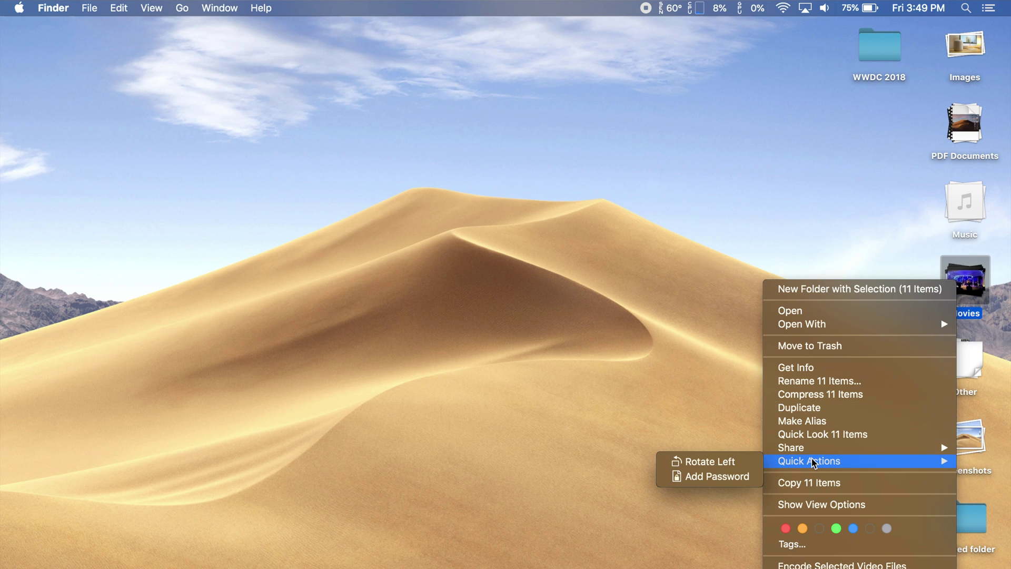
# Set the desktop's Group Stacks By option to None.
pyautogui.rightClick(822, 274)
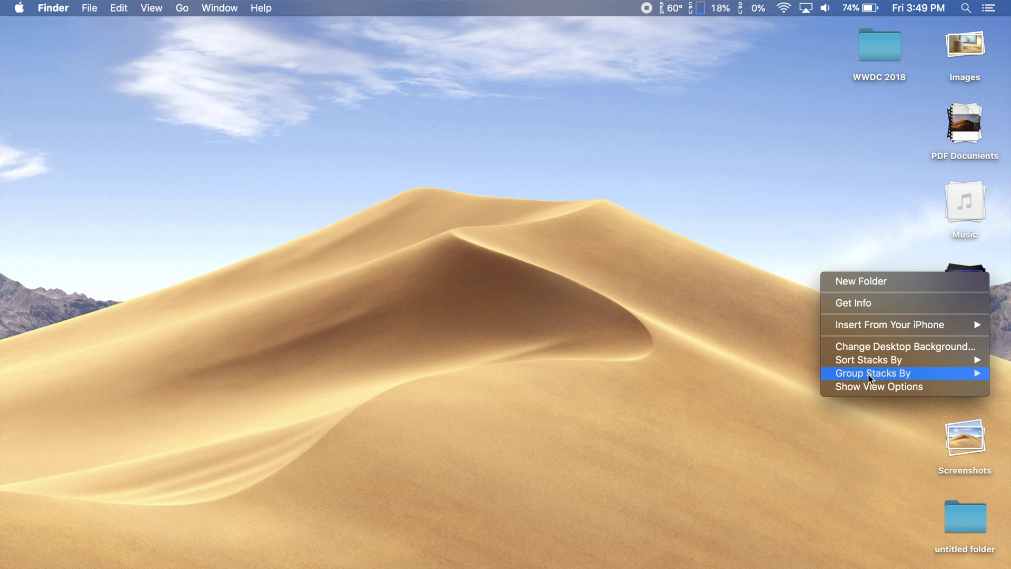
pyautogui.moveTo(843, 375)
pyautogui.click(777, 370)
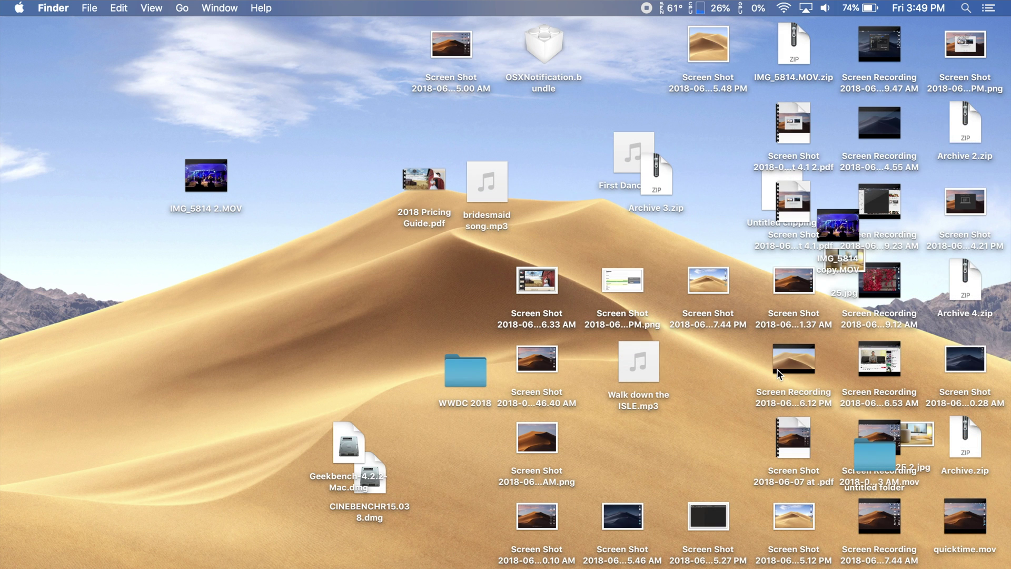